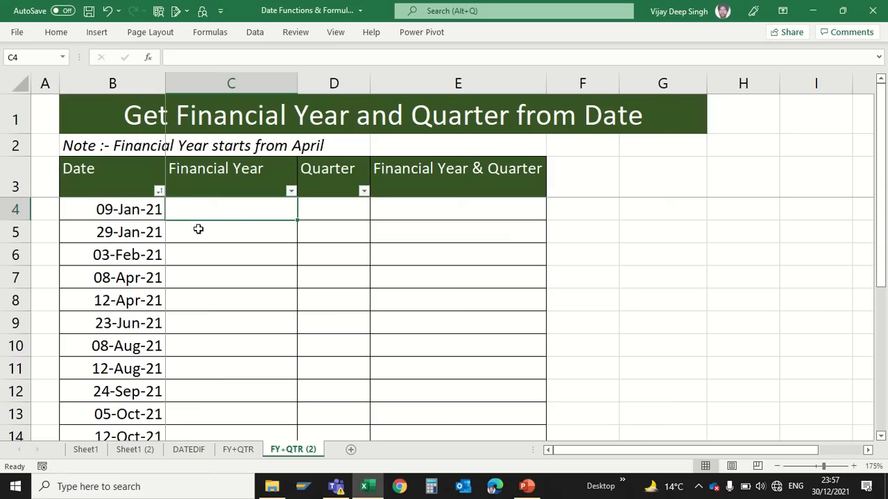
Enter 2020-21 as a sample financial year in C4 and clear the cell again
type("2020")
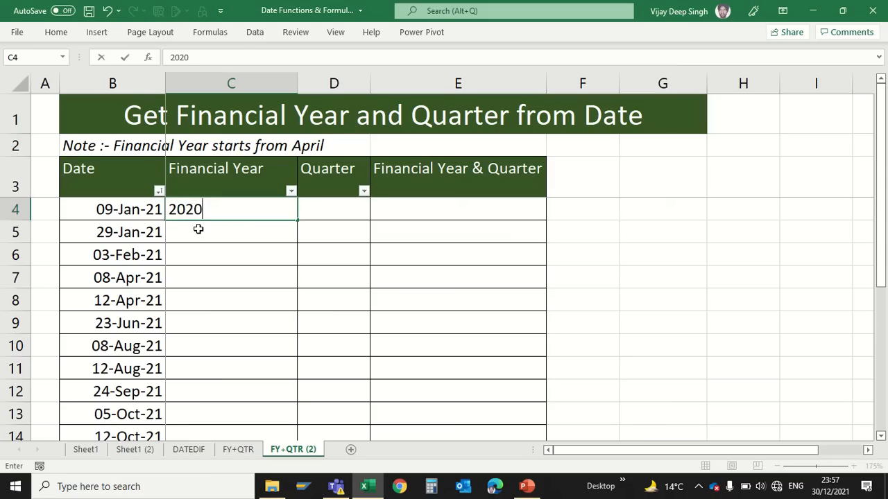
type("-21")
key("Return")
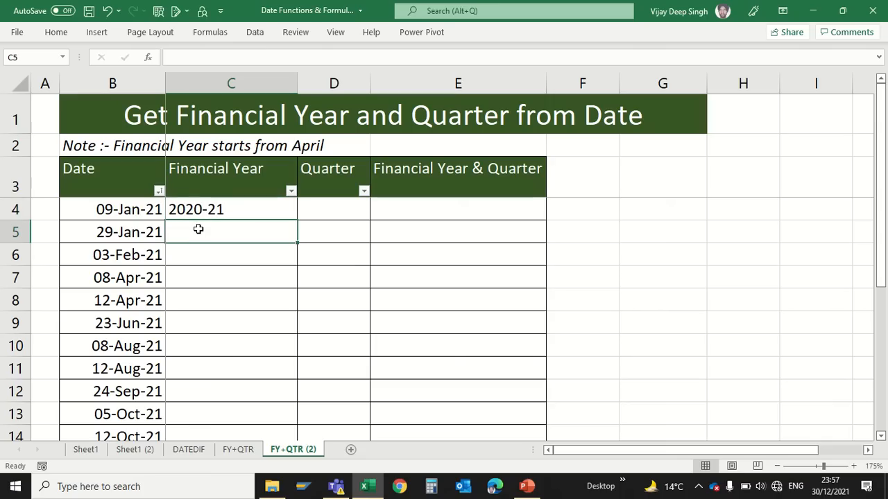
key("Up")
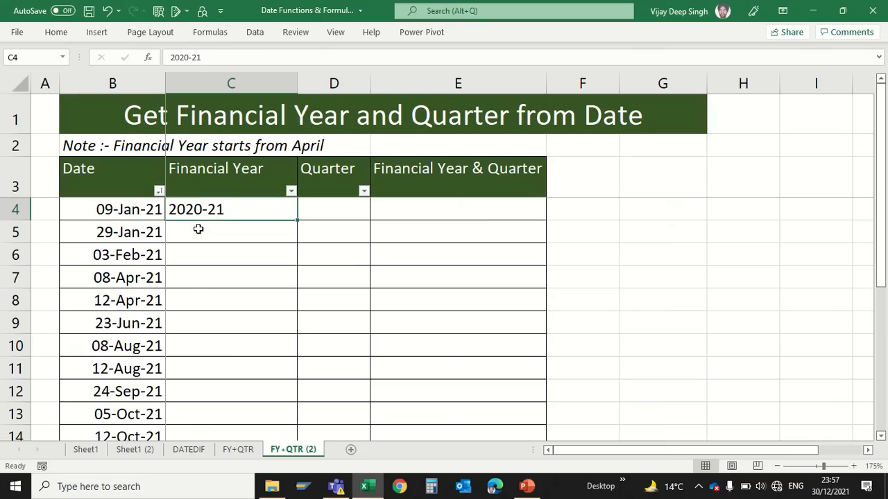
key("Down")
key("Down")
key("Down")
key("Down")
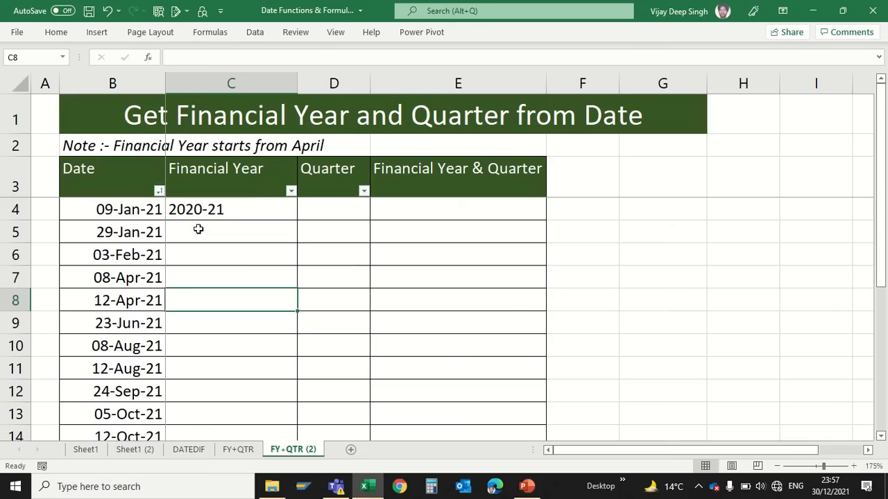
key("Up")
key("Up")
key("Up")
key("Up")
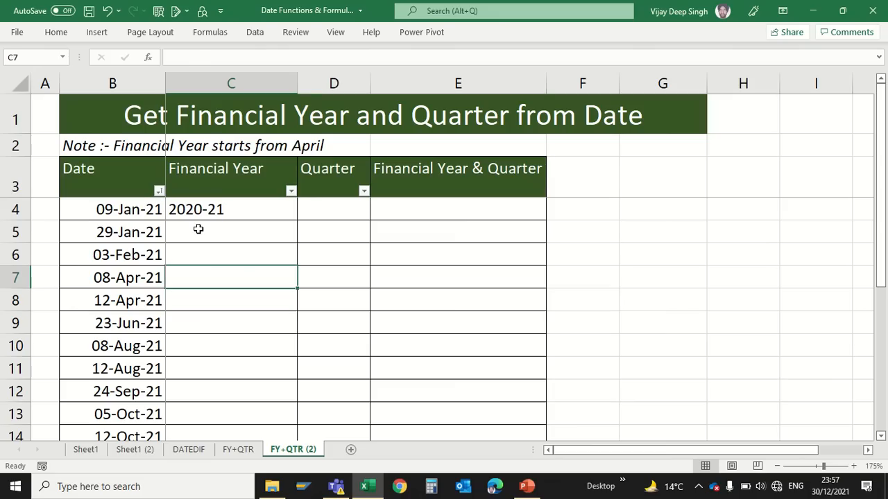
key("Delete")
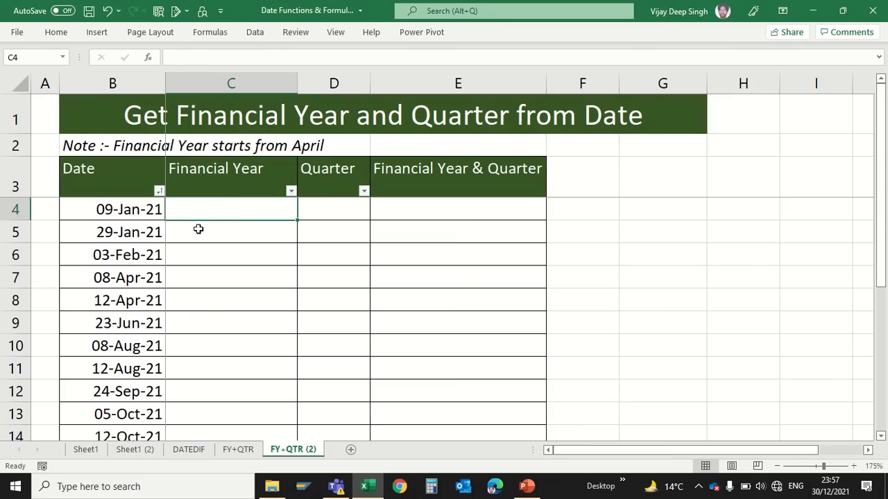
Try the formula =YEAR(B4) in C4 and clear the cell again
type("=")
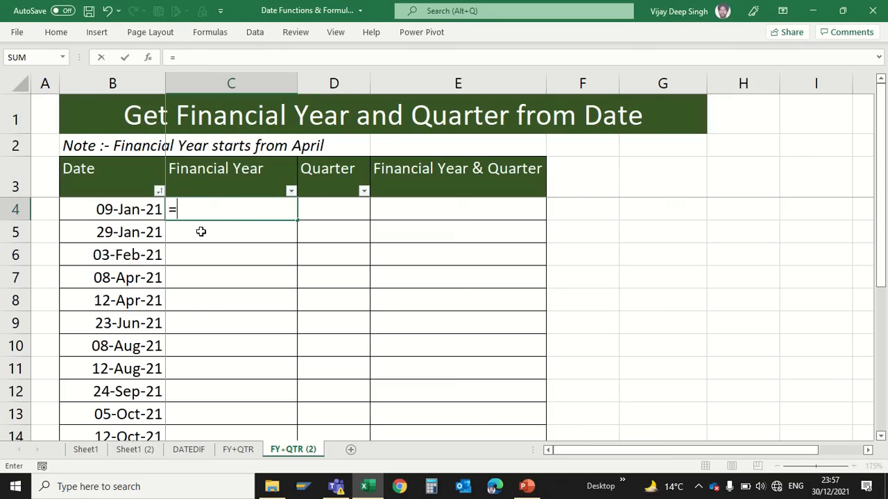
type("YE")
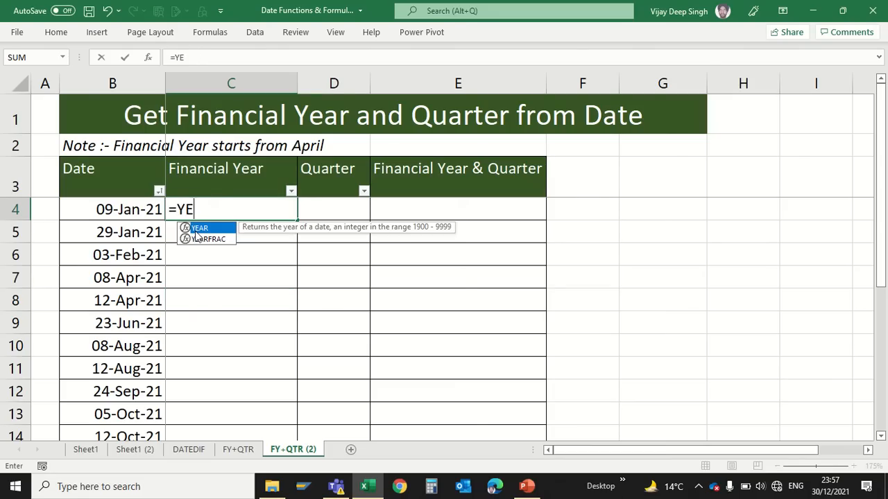
type("AR(")
key("Left")
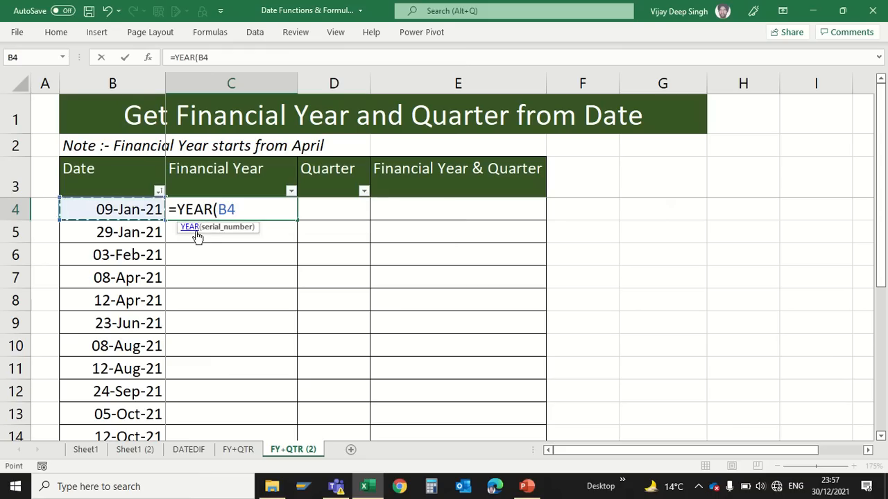
type(")")
key("Return")
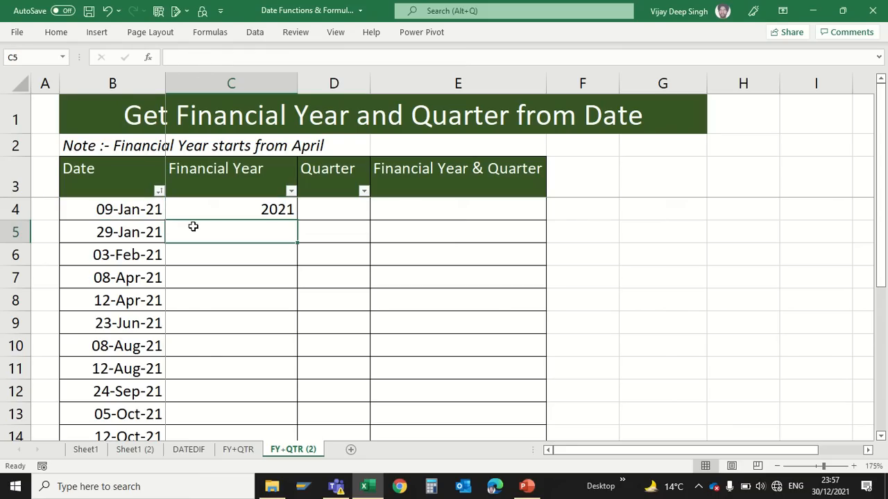
key("Up")
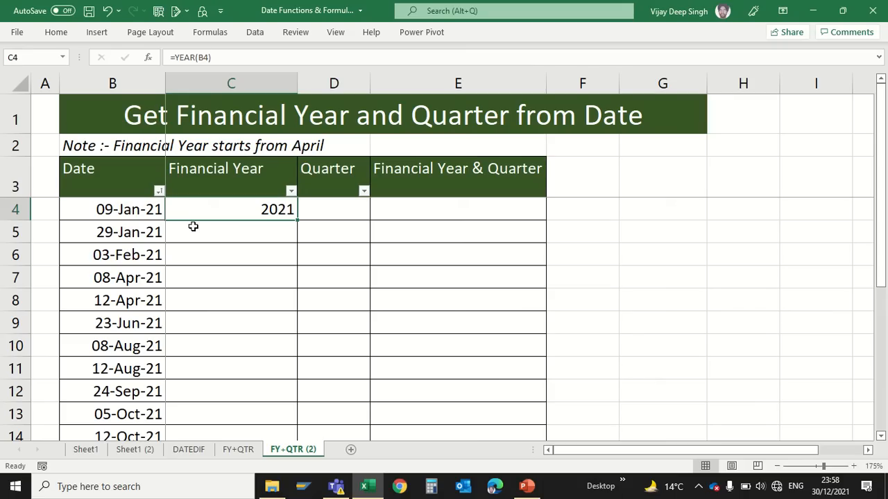
key("Delete")
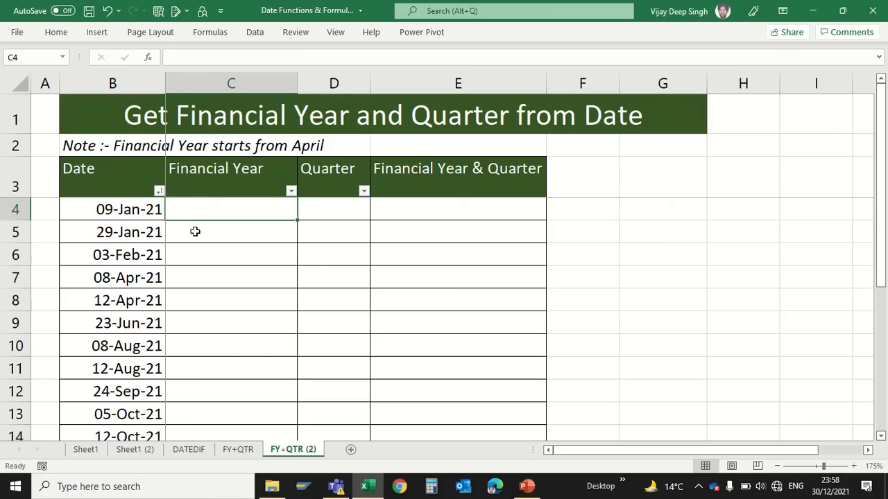
Start an IF formula in C4 with the logical test MONTH(B4)>3
type("=IF(")
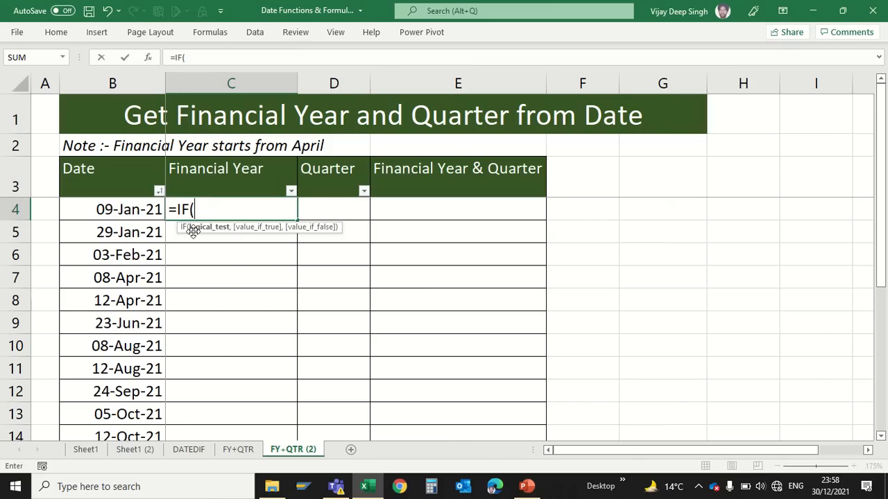
type("MONTH")
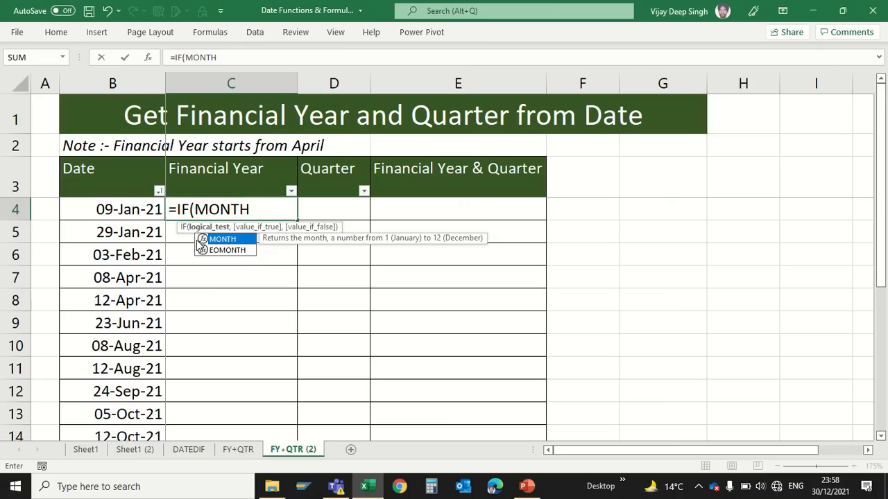
double_click(199, 240)
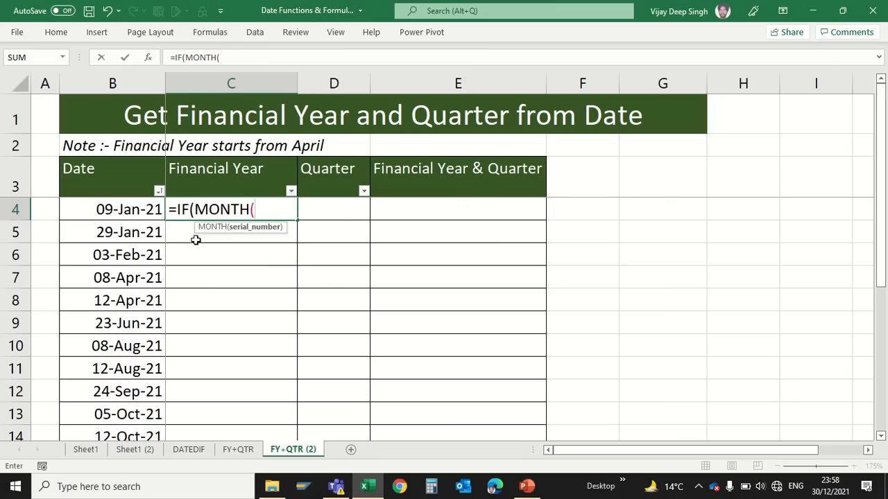
left_click(129, 210)
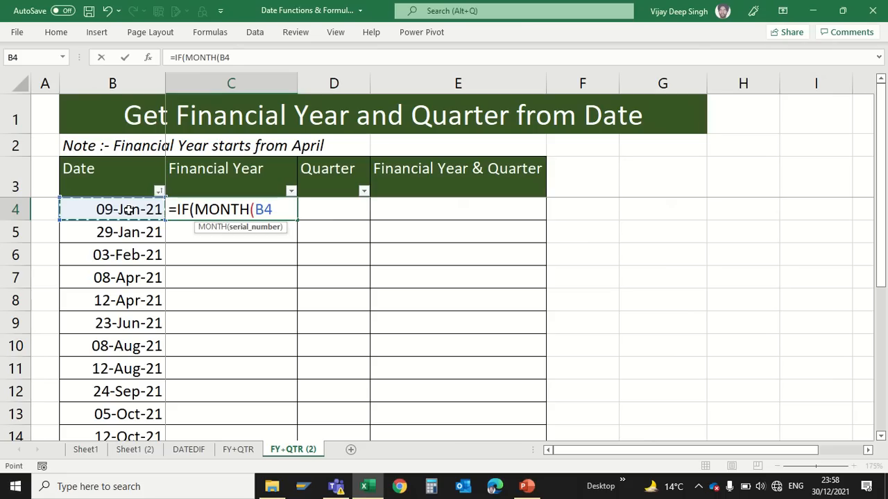
type("0")
key("BackSpace")
type(")")
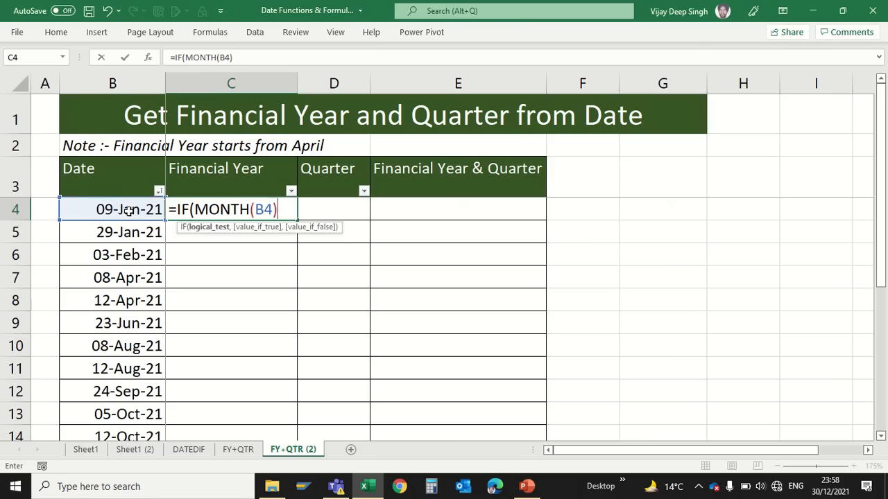
type(">3")
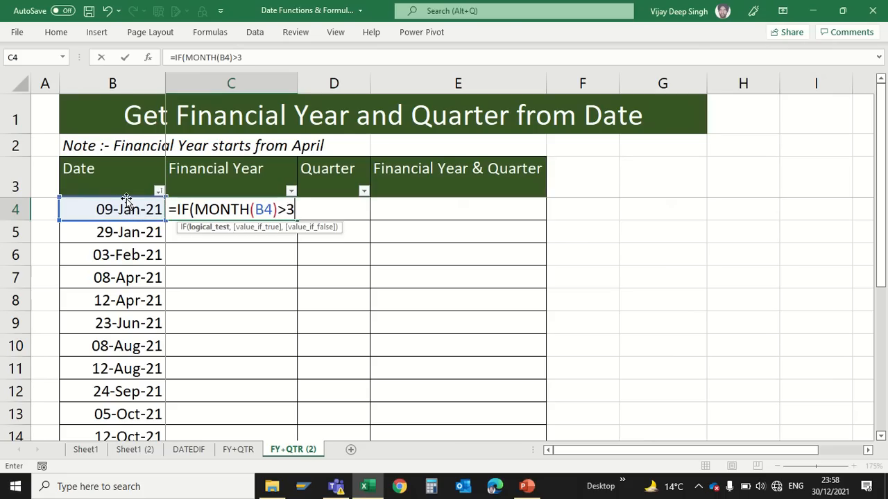
Add YEAR(B4)&"-"&YEAR(B4)+1 as the IF formula's value if true
type(",YEAR(")
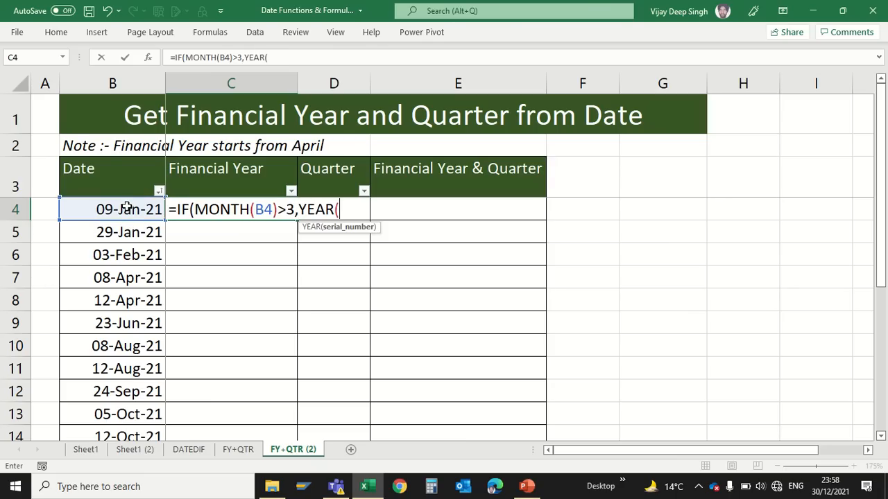
left_click(127, 204)
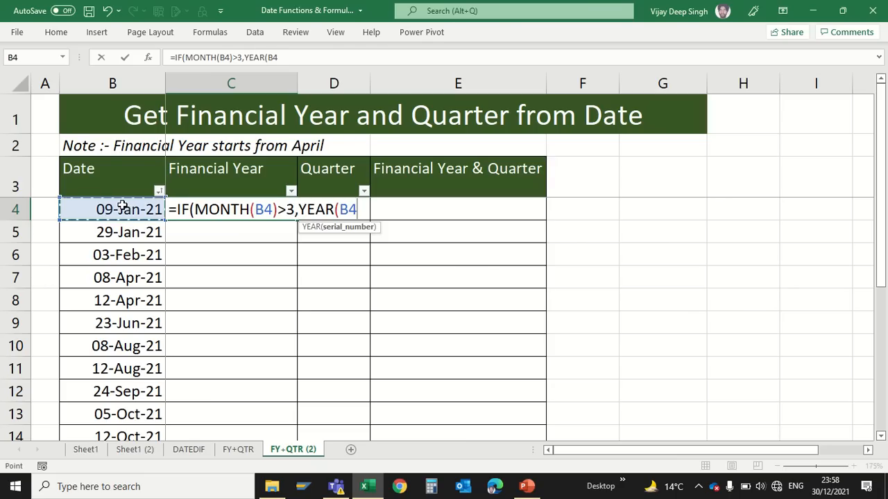
type(")")
type("&")
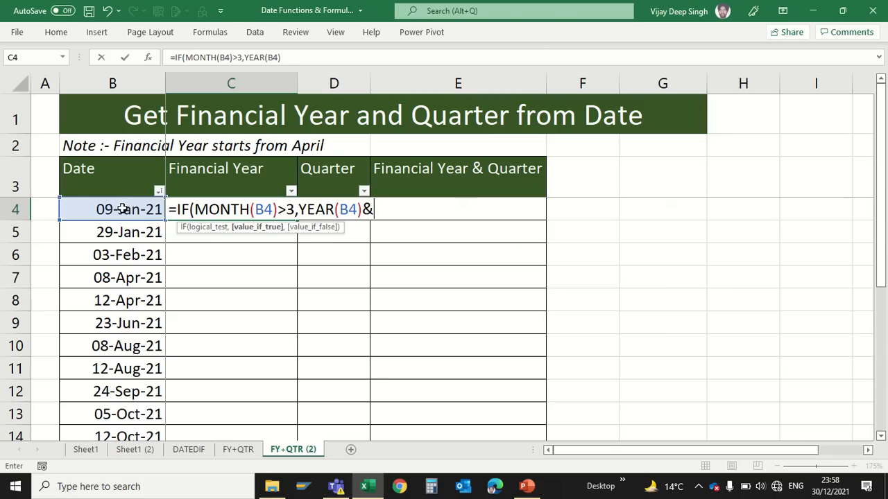
type("\"-\"&")
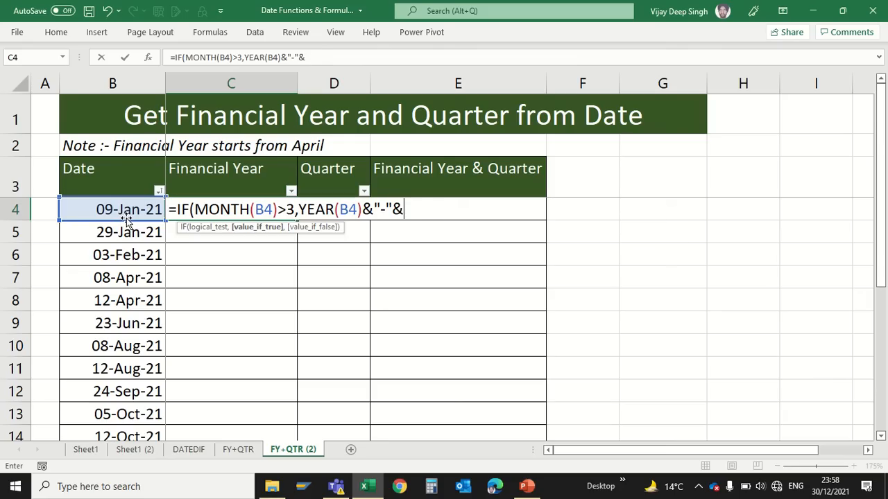
type("YEAR(")
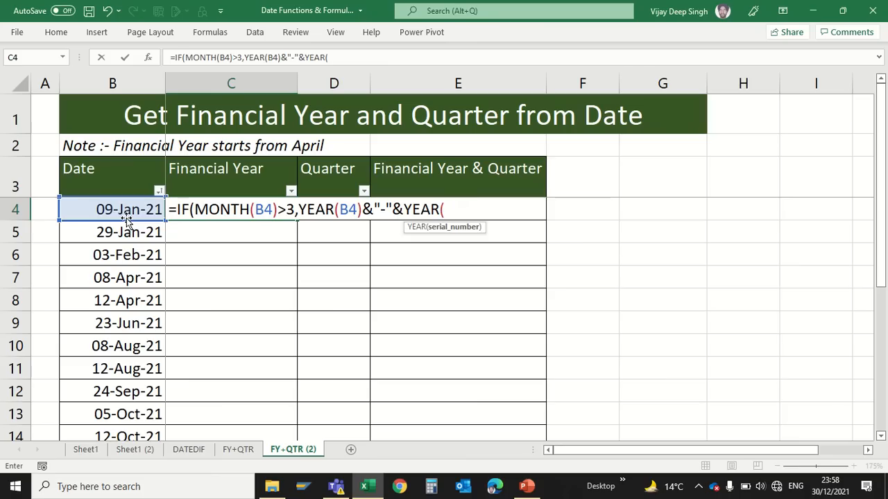
left_click(129, 205)
type(") ")
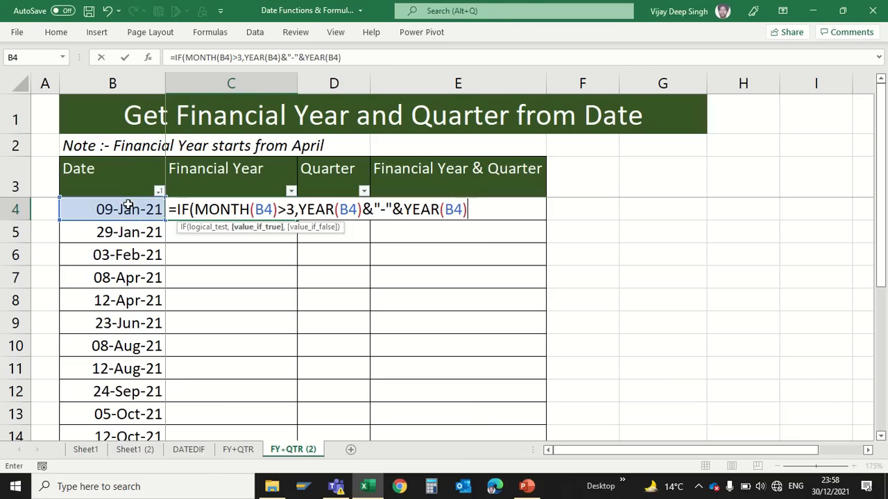
type("+1,")
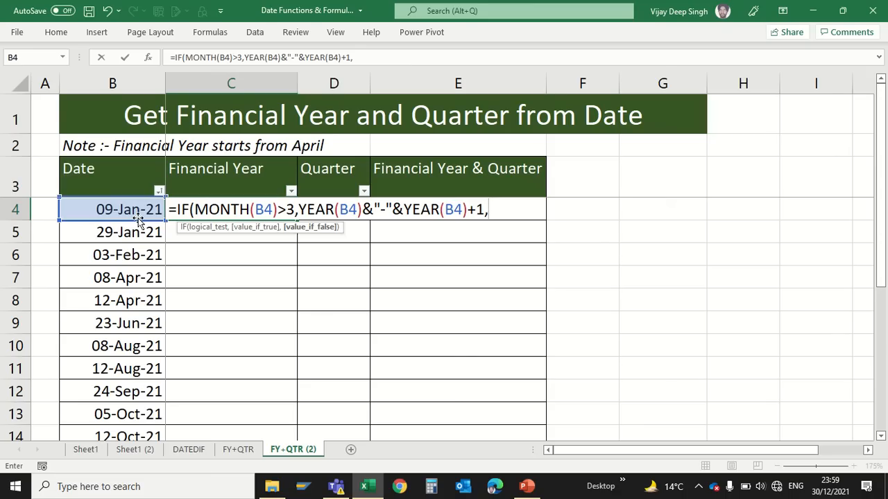
Complete the IF formula in C4 with YEAR(B4)-1&"-"&YEAR(B4) as the value if false
type("YEAR(")
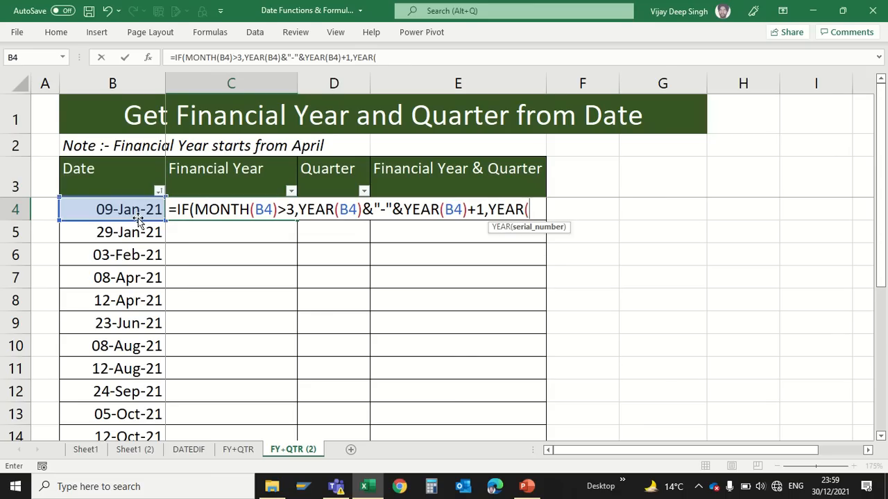
left_click(138, 217)
type(")")
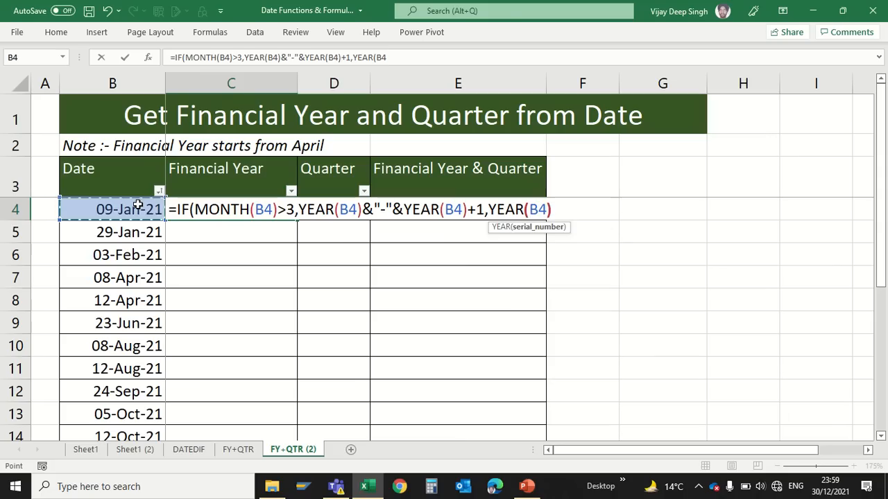
type("-1\"-")
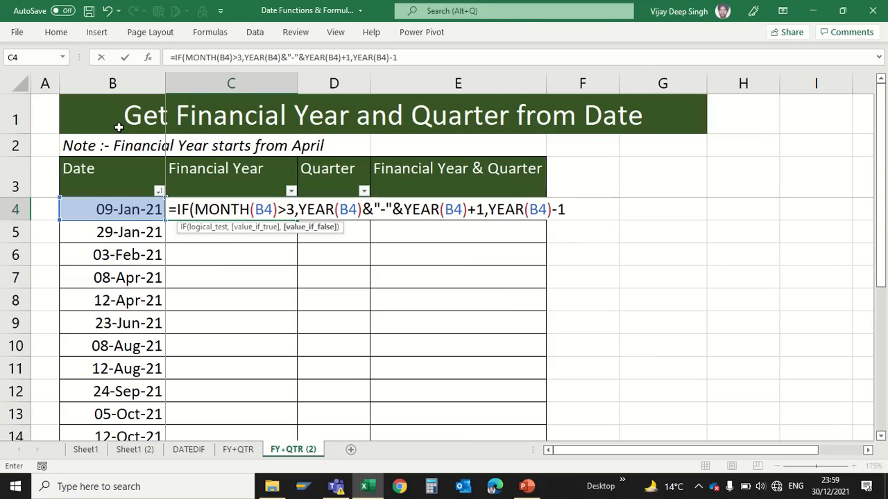
key("BackSpace")
key("BackSpace")
type("&")
type("\"")
type("-\"*")
key("BackSpace")
type("*")
key("BackSpace")
type("&\"-\"&YEAR(")
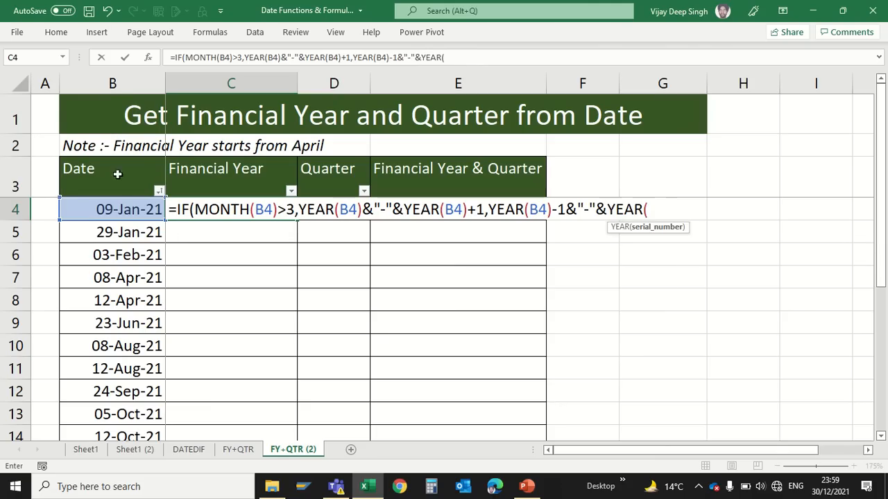
left_click(125, 206)
type(")")
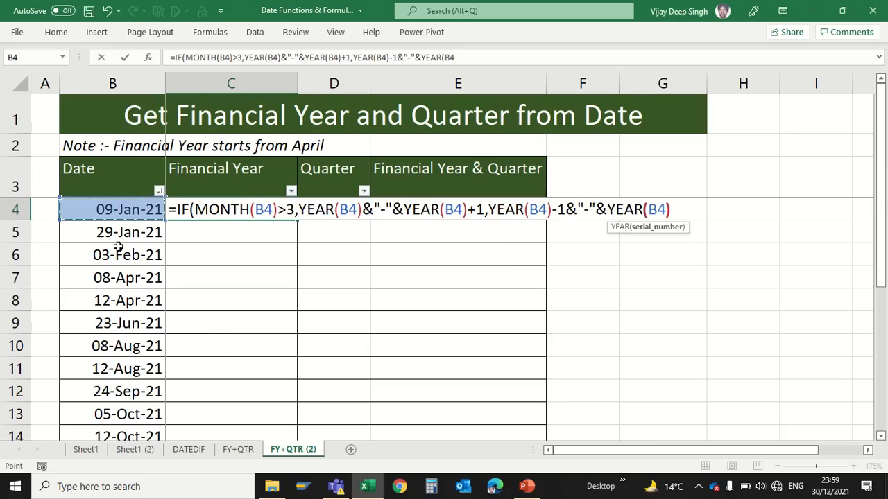
type(")")
key("Return")
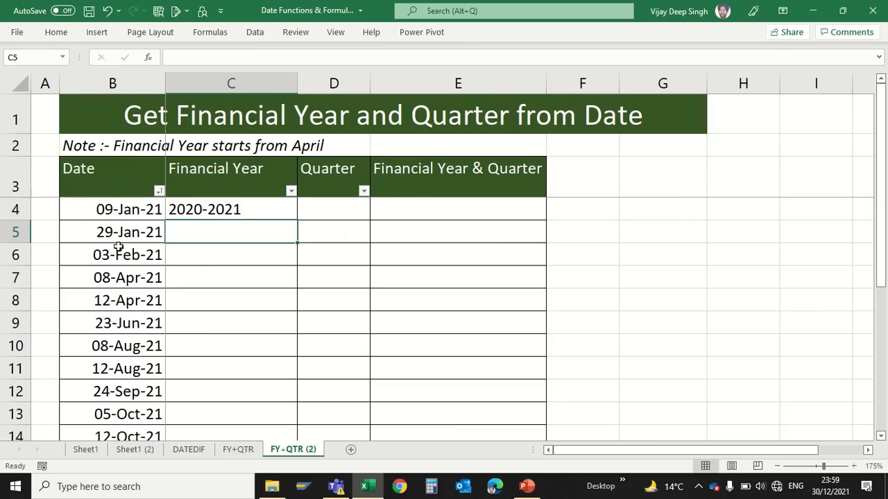
Copy the financial year formula from C4 down the Financial Year column for all remaining dates
key("Up")
key("ctrl+c")
key("Down")
key("shift+Down")
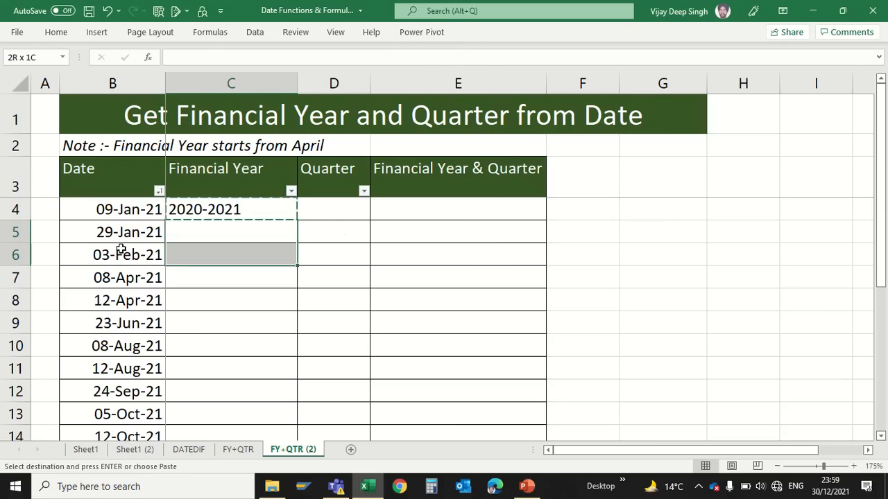
key("shift+Down")
key("shift+Down")
key("shift+Down")
key("shift+Down")
key("shift+Down")
key("shift+Down")
key("shift+Down")
key("shift+Down")
key("shift+Down")
key("shift+Down")
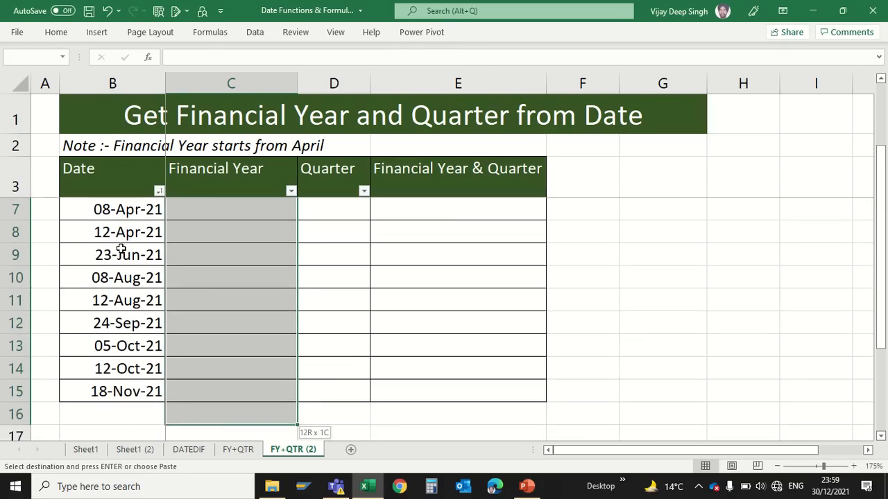
key("ctrl+v")
key("Up")
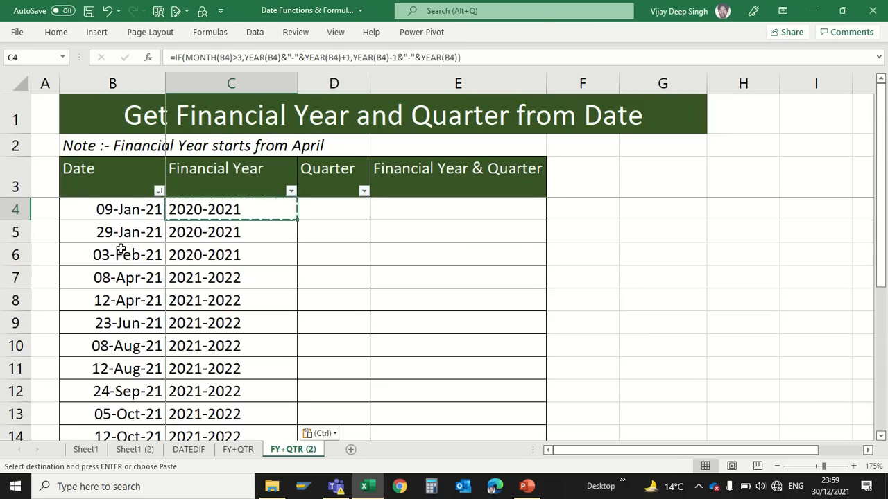
Check the calculated financial years against the January to June dates in the first rows
key("Down")
key("Down")
key("Down")
key("Down")
key("Down")
key("Up")
key("Up")
key("Up")
key("Up")
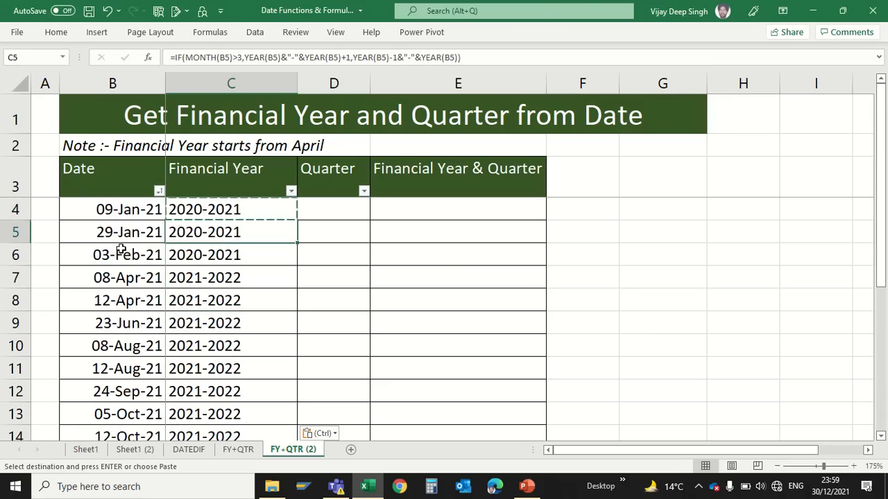
Start a CHOOSE formula in D4 with MONTH(B4) as the index number
key("Up")
key("Up")
key("Down")
key("Right")
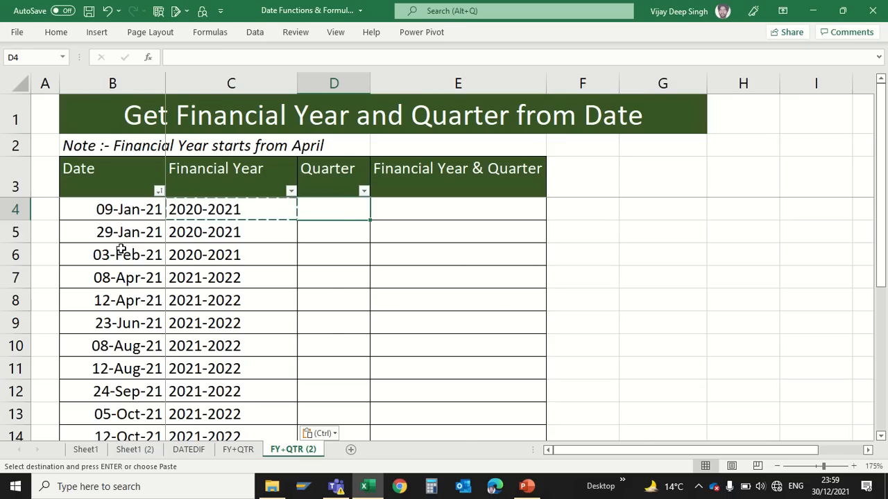
type("=")
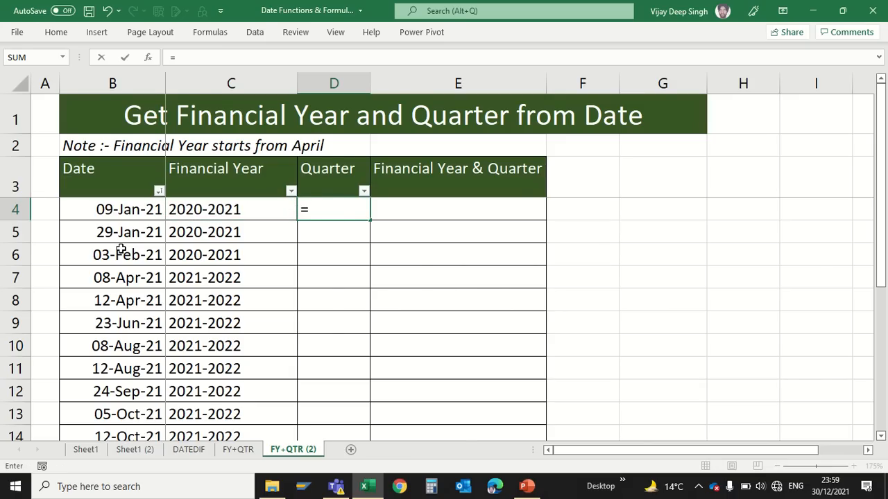
type("CHO")
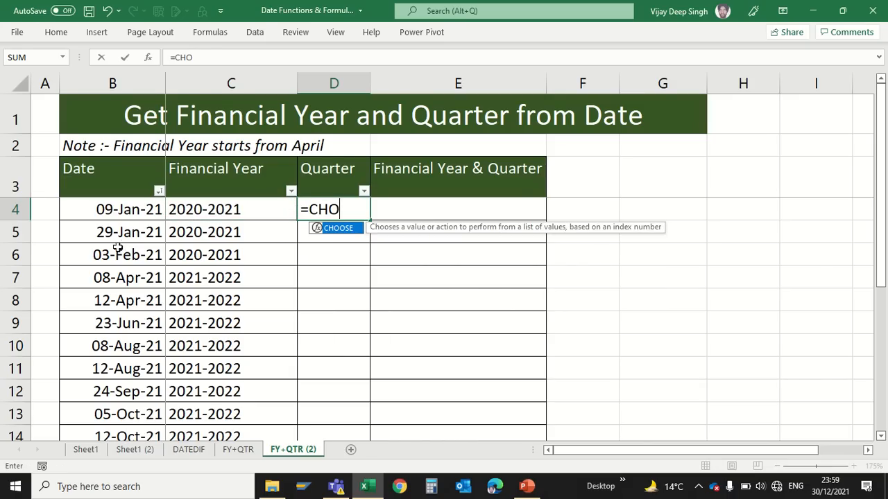
key("Tab")
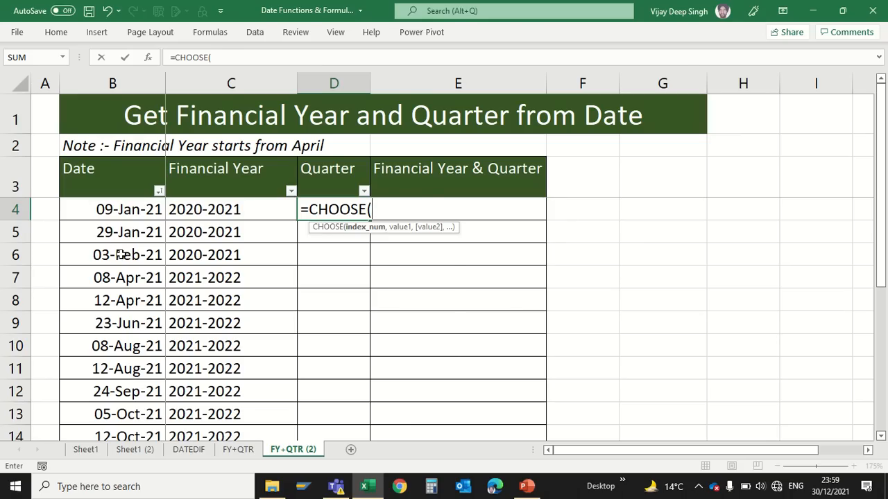
type("MO")
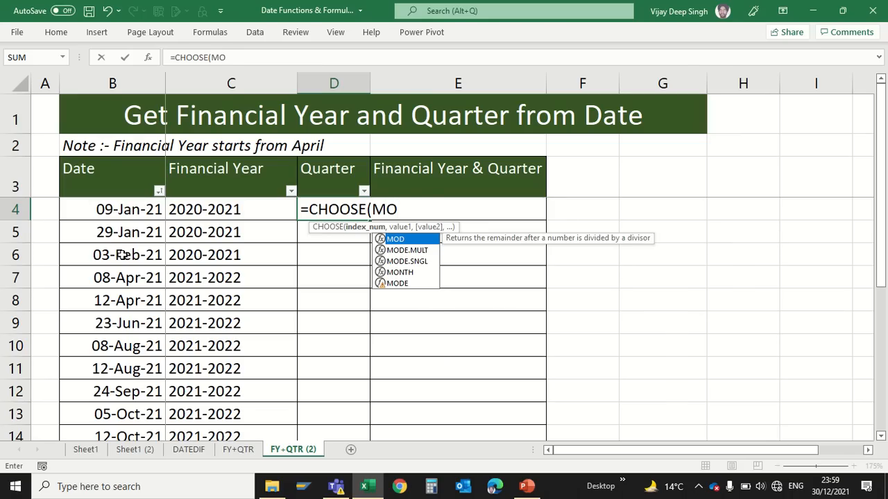
type("NT")
key("Tab")
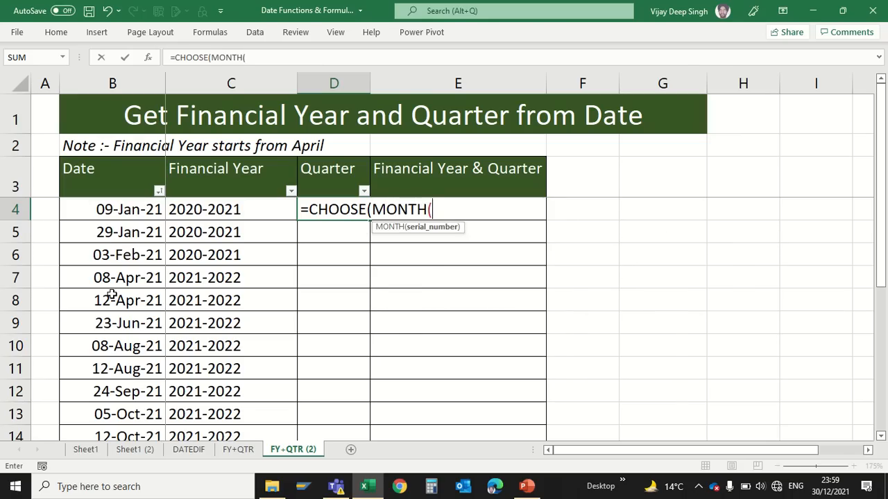
left_click(119, 208)
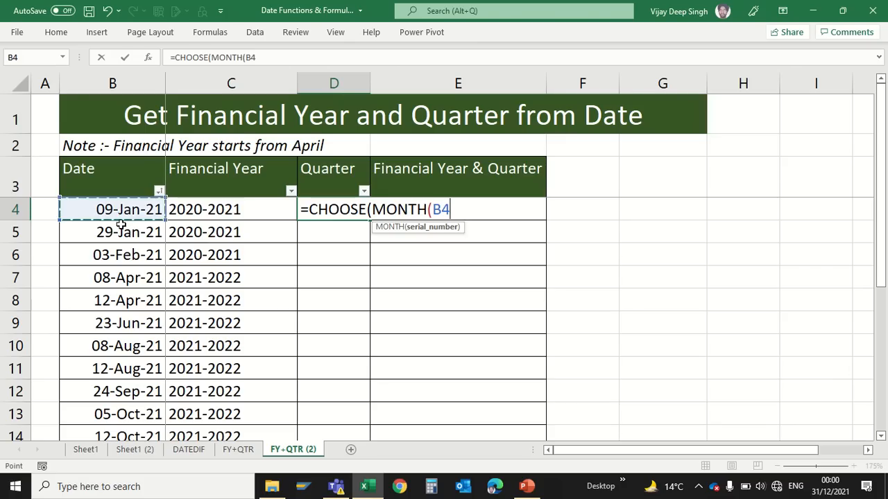
type(")")
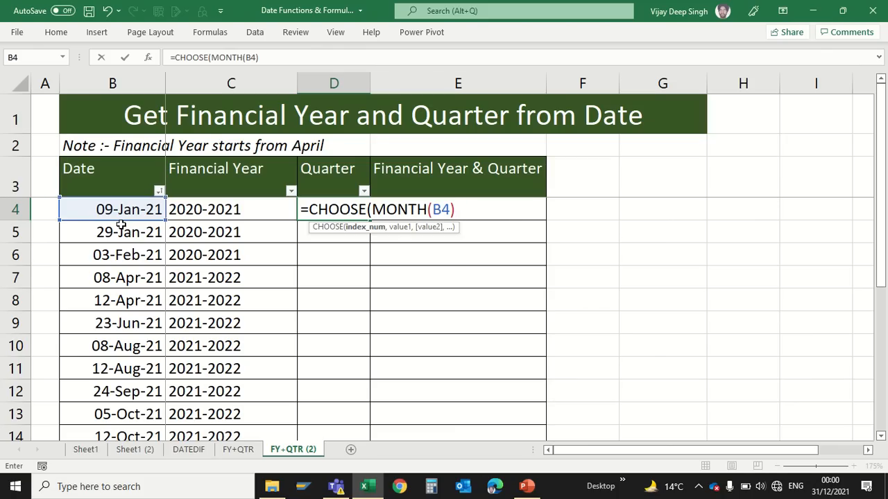
type(",")
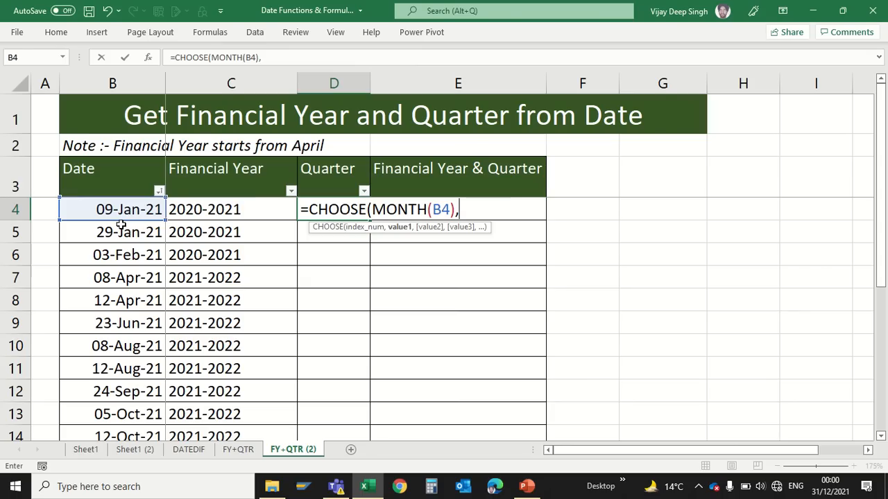
type("1,")
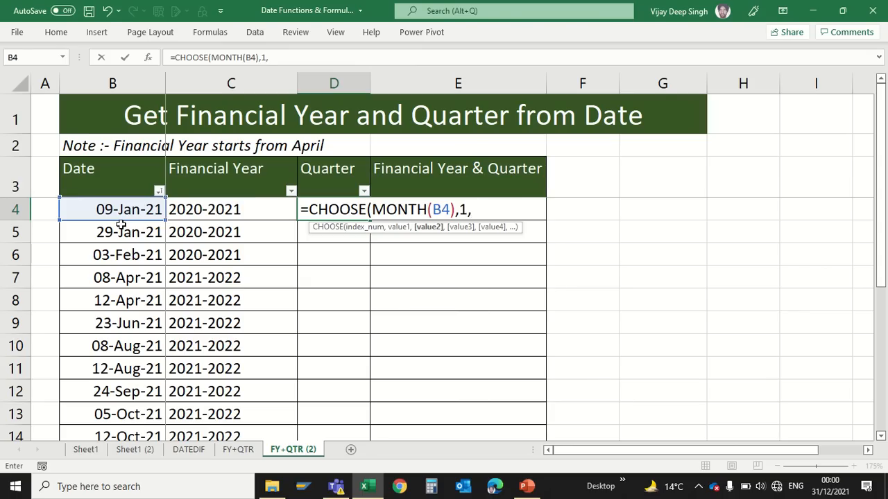
key("BackSpace")
key("BackSpace")
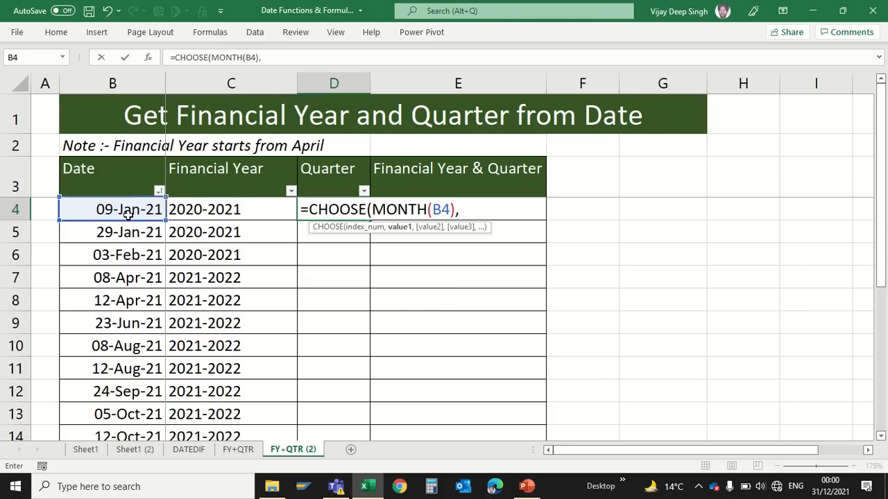
Complete the CHOOSE formula in D4 with the quarter values 4,4,4,1,1,1,2,2,2,3,3,3 for January to December
type("4,4,4")
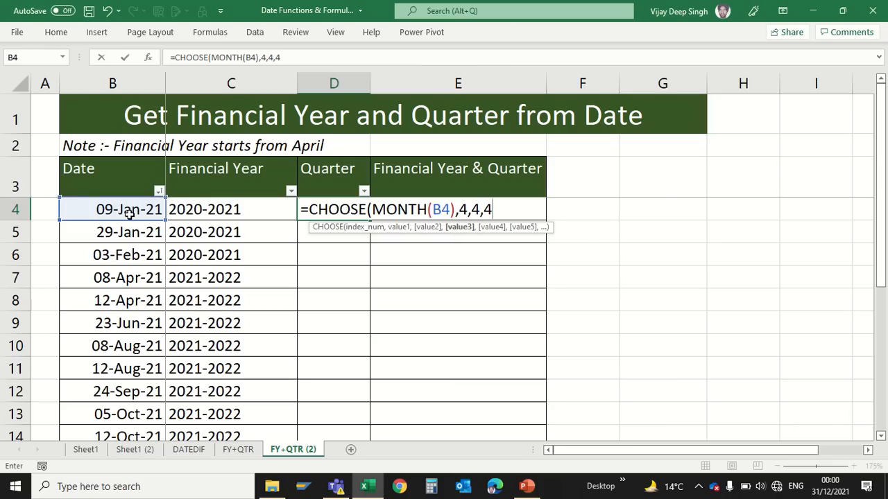
type(",")
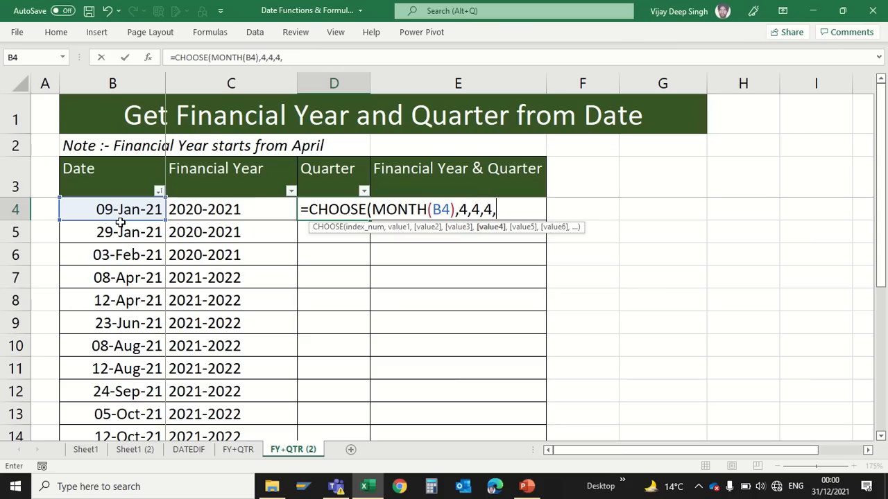
type("1,1,1")
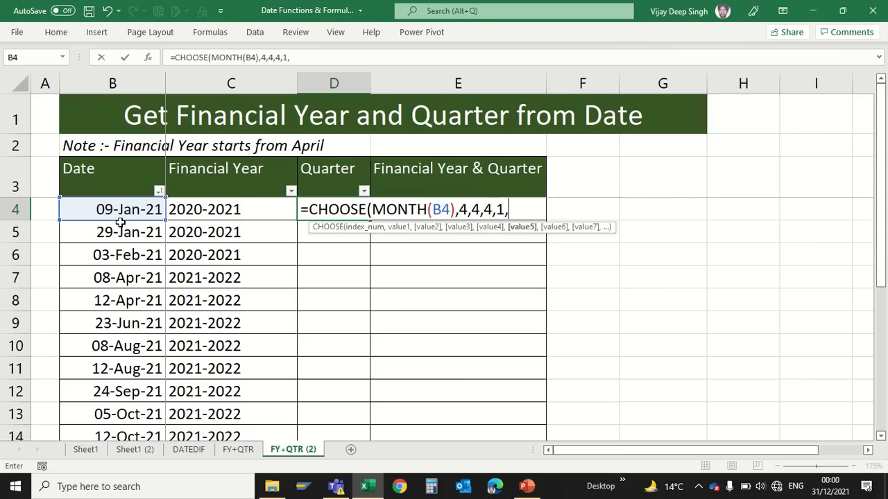
type(",")
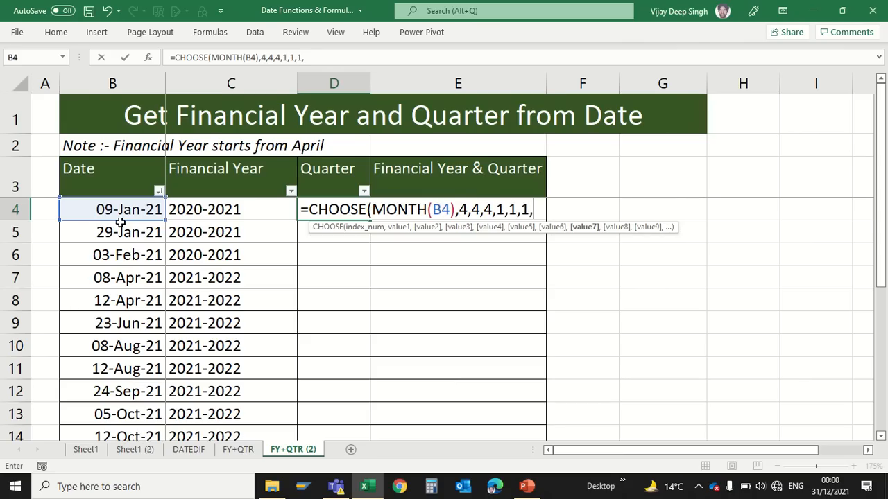
type("2,")
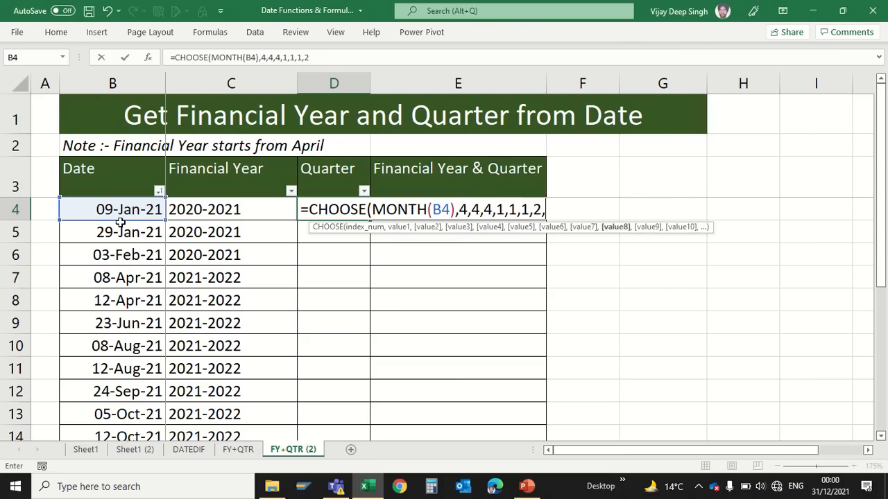
type("2,2,")
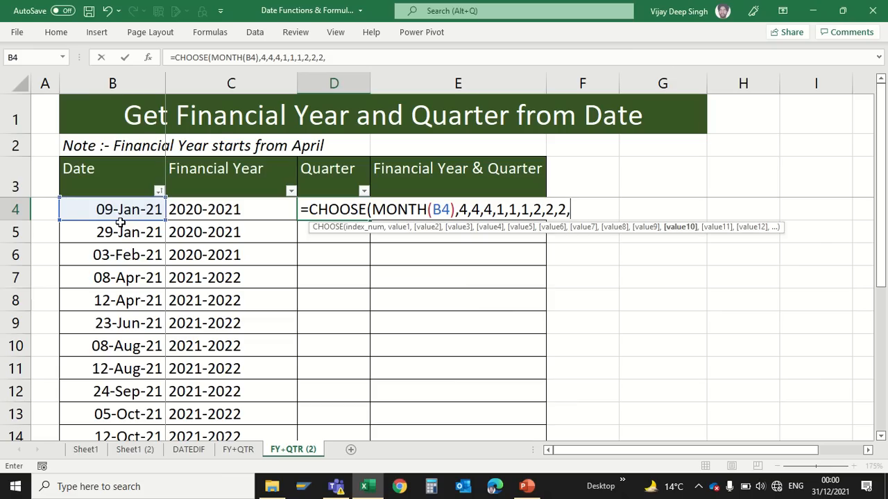
type("3,3,3)")
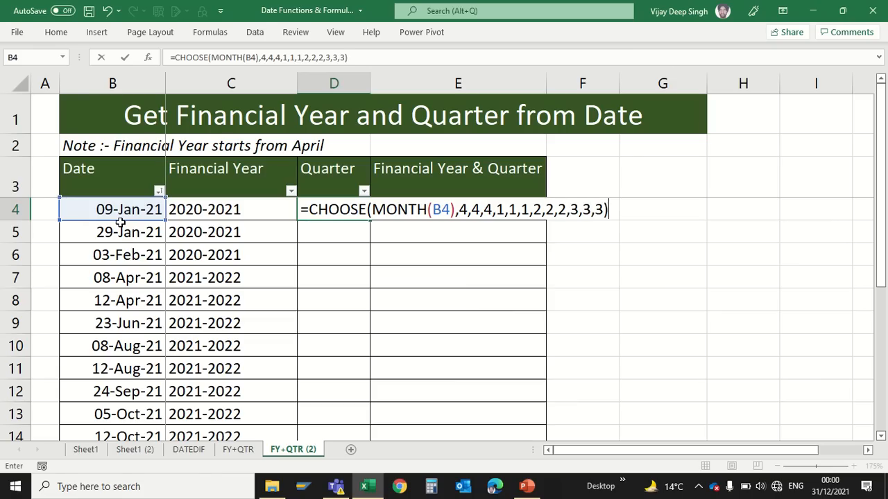
key("Return")
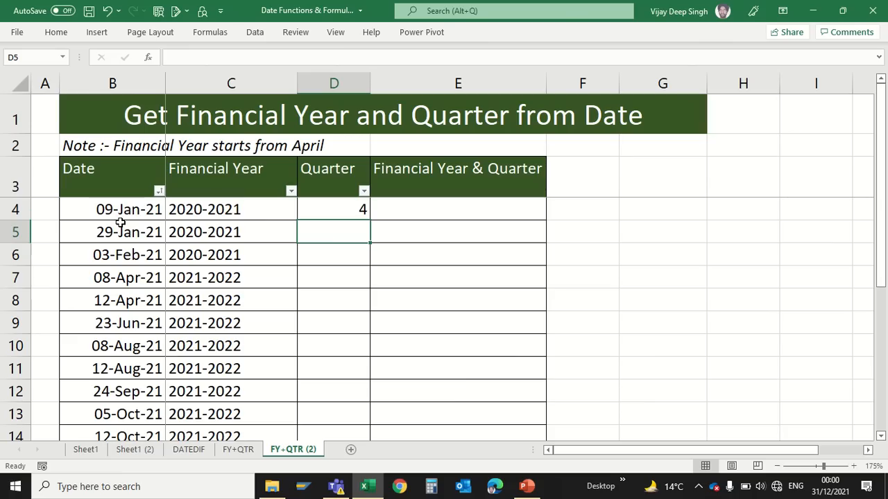
Prefix the CHOOSE formula in D4 with "Qtr-"& so the quarter number carries a text label
key("Up")
key("F2")
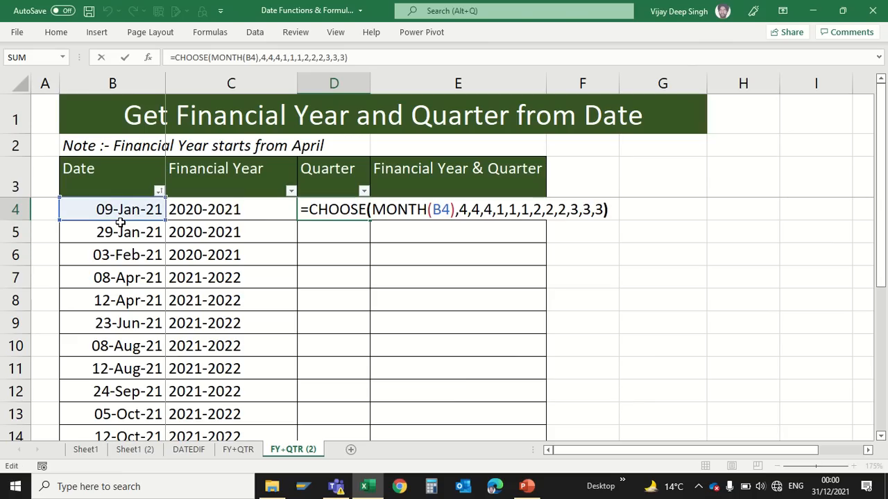
key("Left")
key("Left")
key("Left")
key("Left")
key("Left")
key("Left")
key("Left")
key("Left")
key("Left")
key("Left")
key("Left")
key("Left")
key("Left")
key("Left")
key("Left")
key("Left")
key("Left")
key("Left")
key("Left")
key("Left")
key("Left")
key("Left")
key("Left")
key("Left")
key("Left")
key("Left")
key("Left")
key("Left")
key("Left")
key("Left")
key("Left")
key("Left")
key("Left")
key("Left")
key("Left")
key("Left")
key("Left")
key("Left")
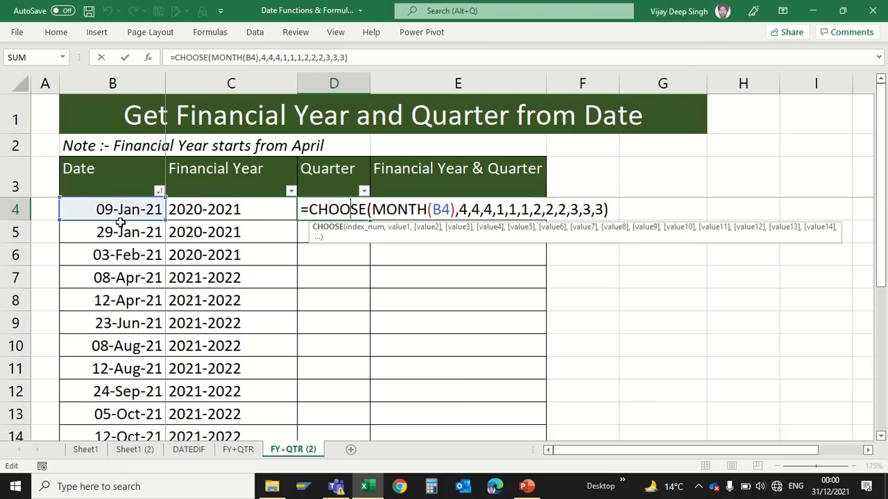
type("\"q")
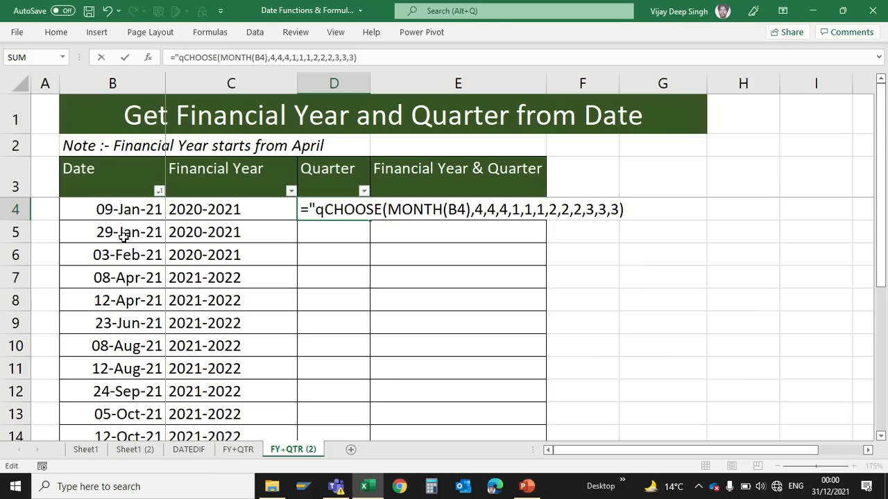
key("BackSpace")
type("Q")
type("tr-")
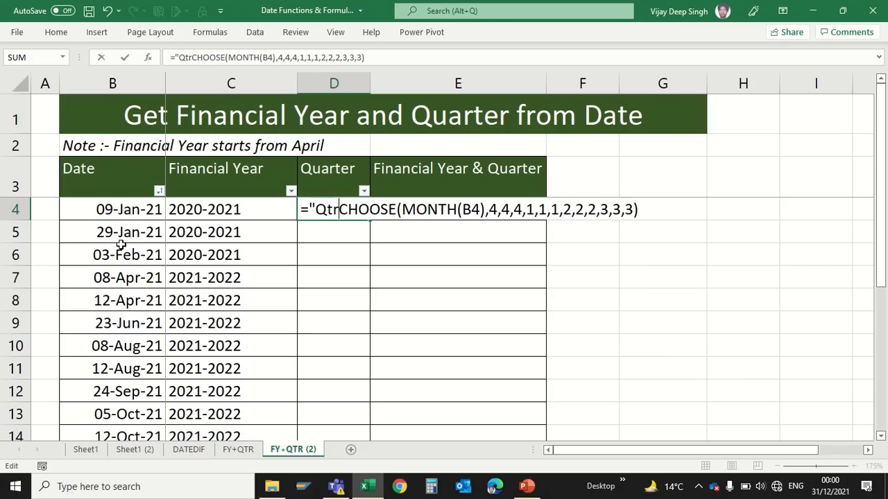
type("\"&")
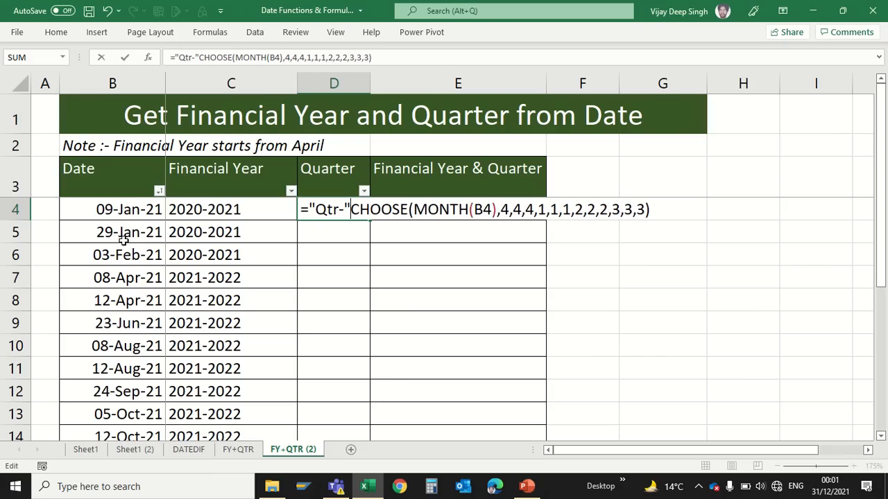
key("Return")
key("Up")
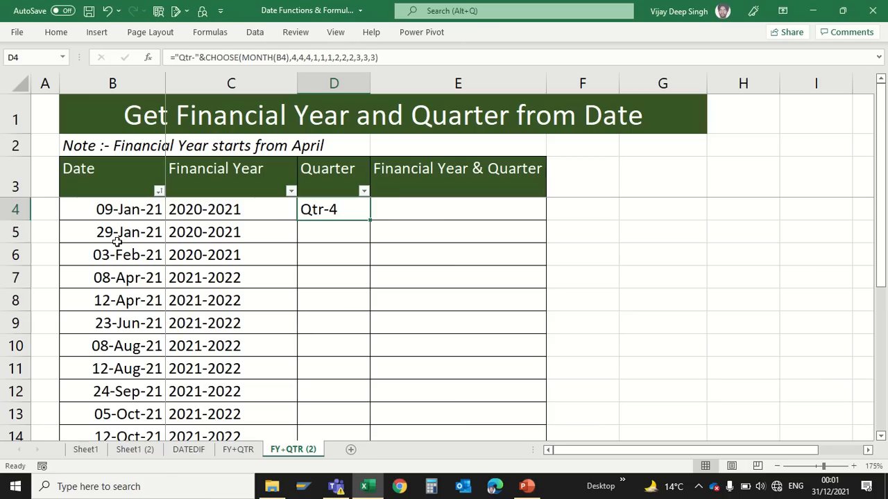
Copy the quarter formula from D4 down the Quarter column to D5:D15
key("ctrl+c")
key("Down")
key("shift+Down")
key("shift+Down")
key("shift+Down")
key("shift+Down")
key("shift+Down")
key("shift+Down")
key("shift+Down")
key("shift+Down")
key("shift+Down")
key("shift+Down")
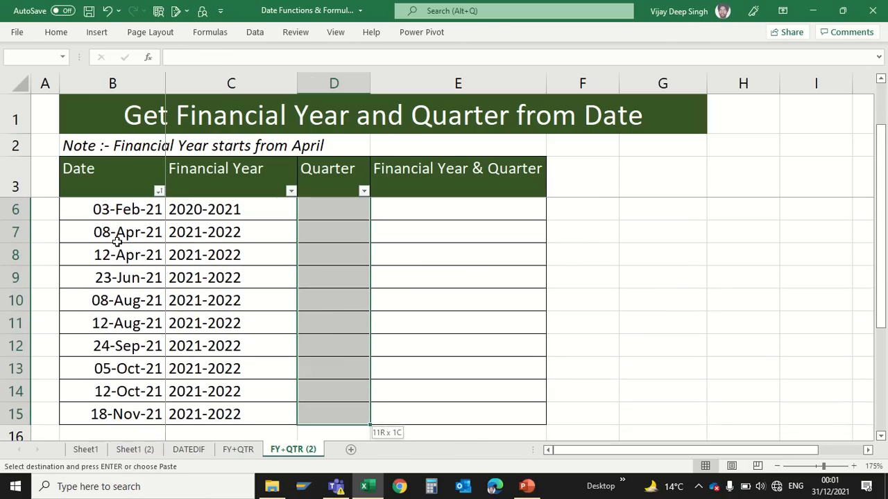
key("ctrl+v")
Check the calculated quarters against the April dates in rows 7 and 8
key("Down")
key("Down")
key("Down")
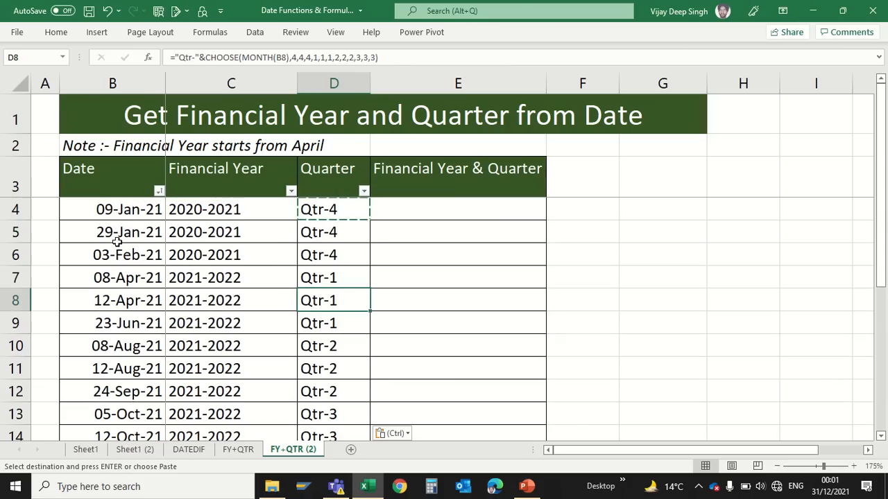
key("Left")
key("Left")
key("Up")
key("Right")
key("Right")
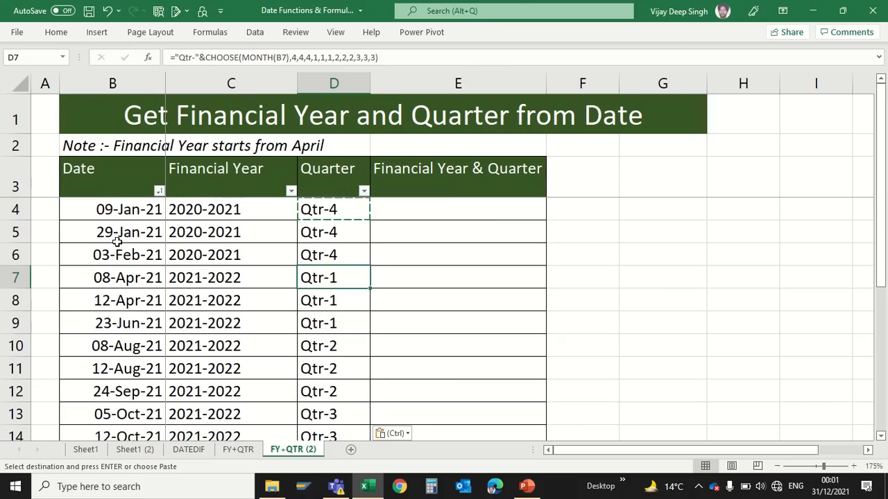
Enter =C4&"/"&D4 in E4 to combine the financial year and quarter
key("Up")
key("Up")
key("Up")
key("Right")
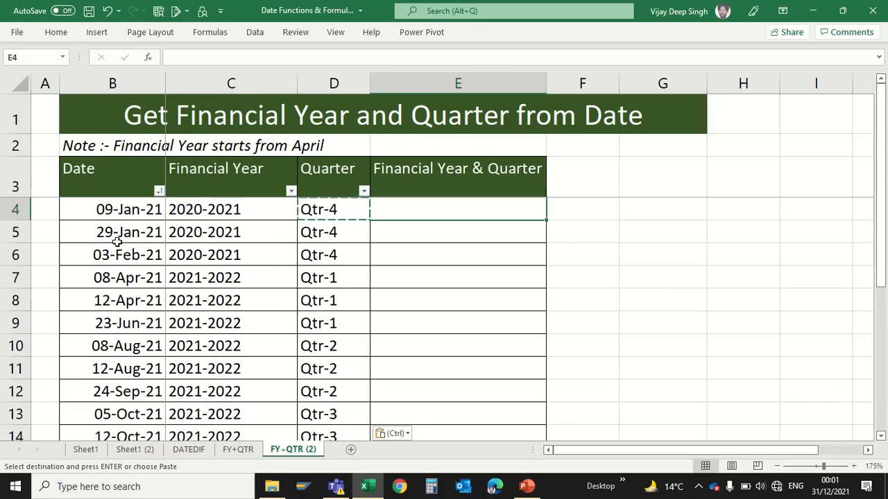
type("=")
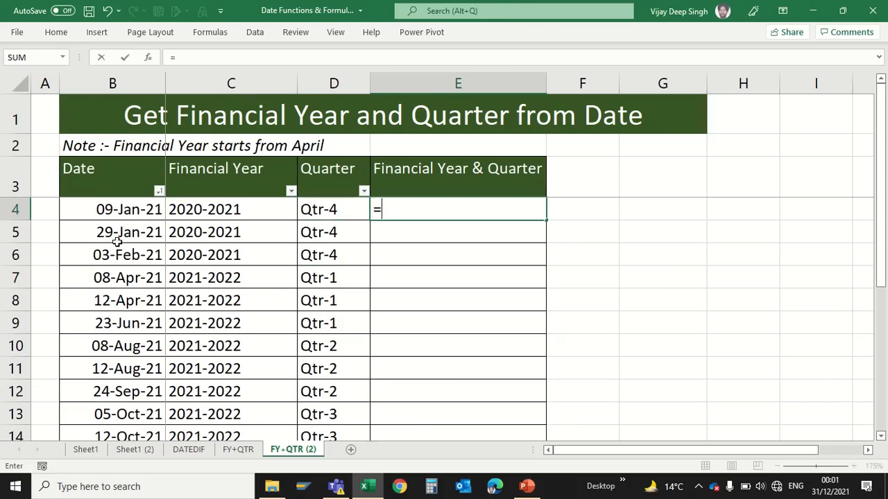
key("Left")
key("Left")
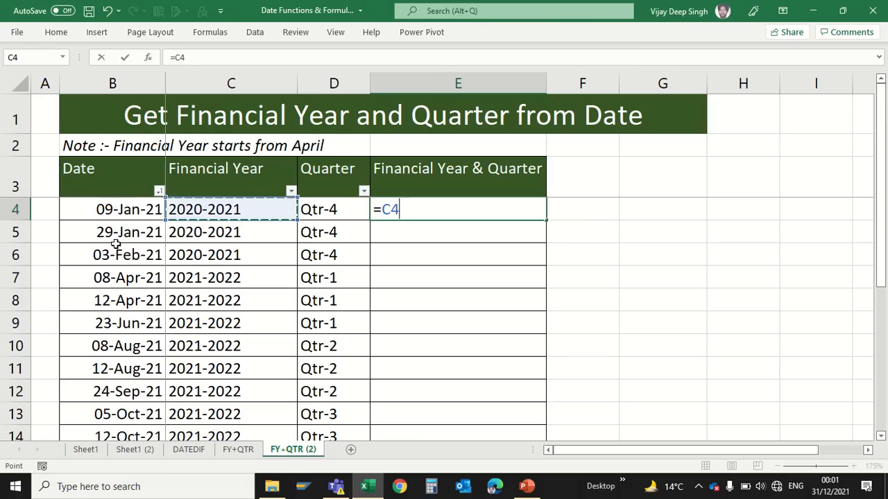
type("&\"")
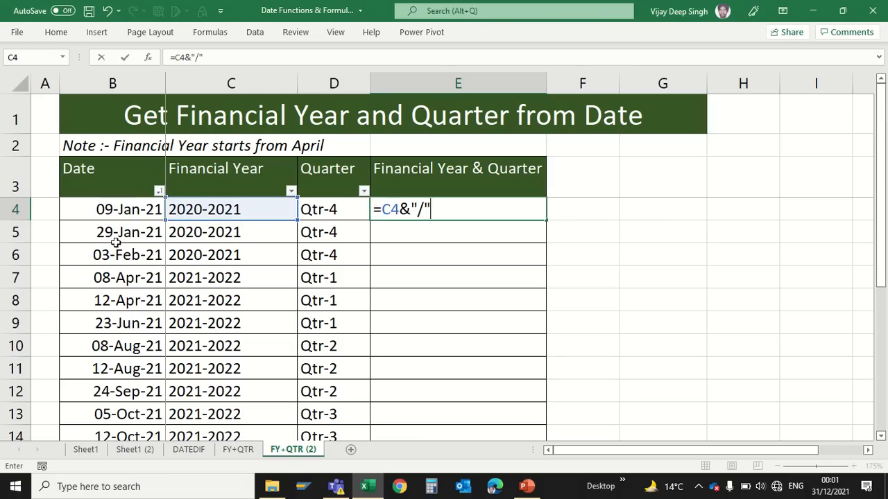
type("/\"&")
key("Left")
key("Return")
key("Up")
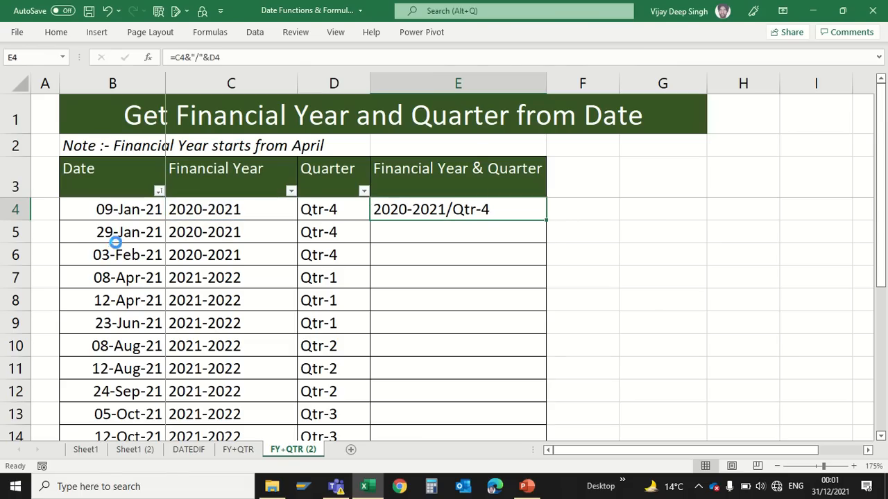
Copy the combined formula from E4 down the Financial Year & Quarter column to E5:E15
key("ctrl+c")
key("Down")
key("shift+Down")
key("shift+Down")
key("shift+Down")
key("shift+Down")
key("shift+Down")
key("shift+Down")
key("shift+Down")
key("shift+Down")
key("shift+Down")
key("shift+Down")
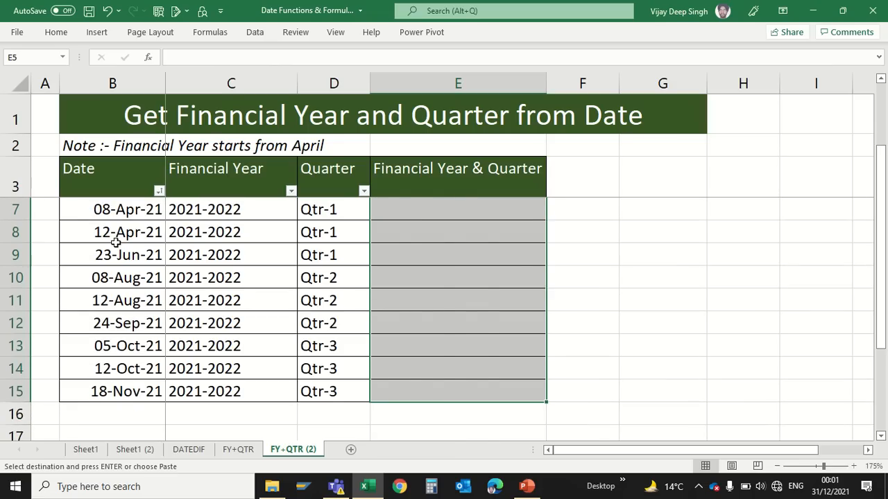
key("ctrl+v")
key("Down")
key("Down")
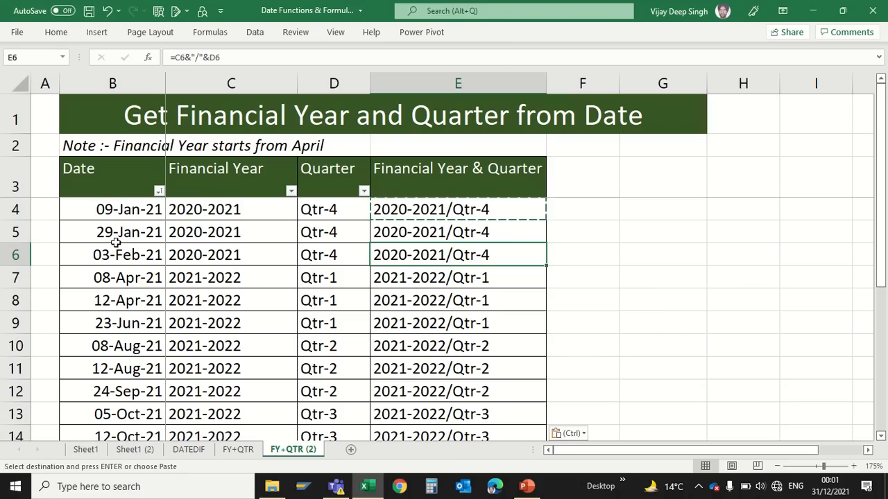
Change the date in B4 to 1/4/21 and check the financial year and quarter formulas in that row
left_click(117, 211)
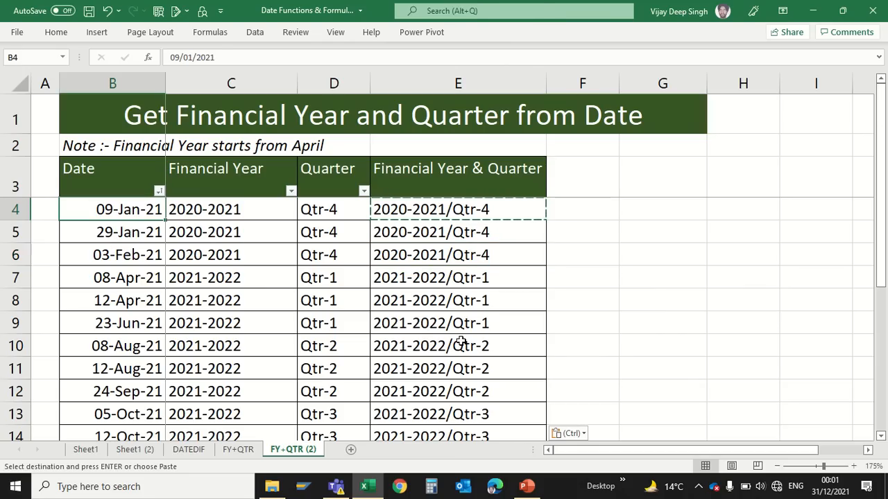
type("1/4/")
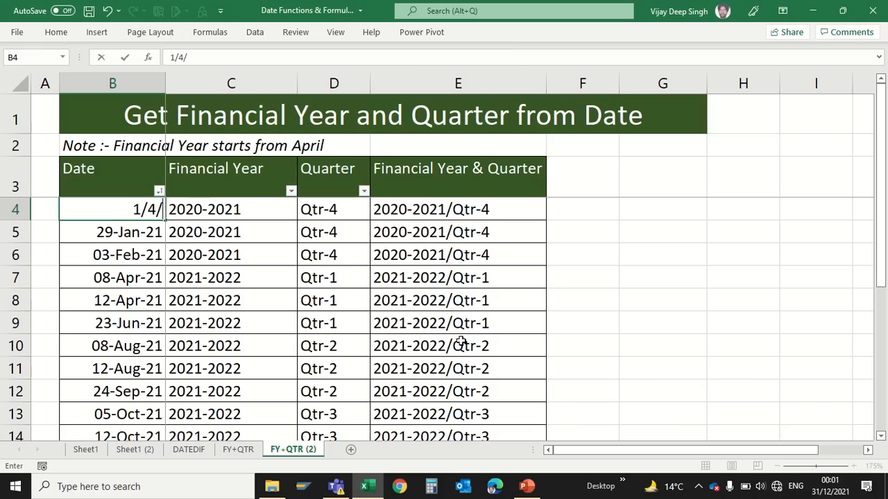
type("4")
key("BackSpace")
type("21")
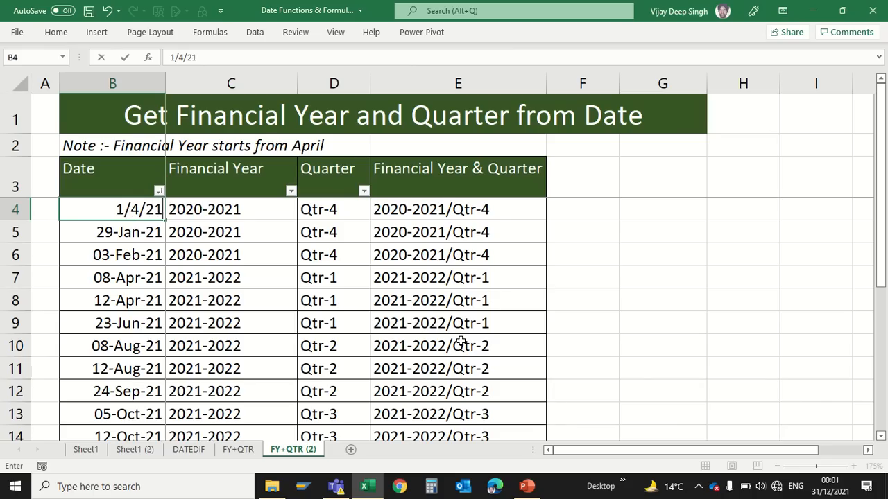
key("Return")
key("Up")
key("Right")
key("Right")
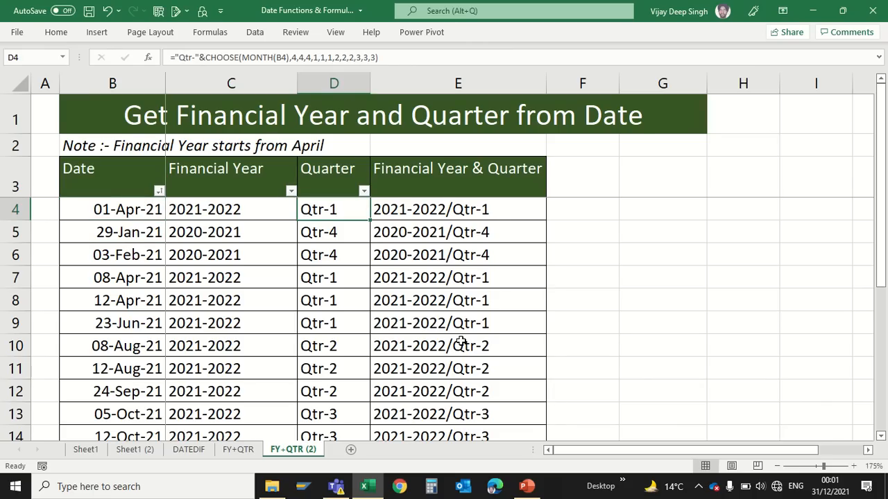
key("Left")
key("Left")
key("Down")
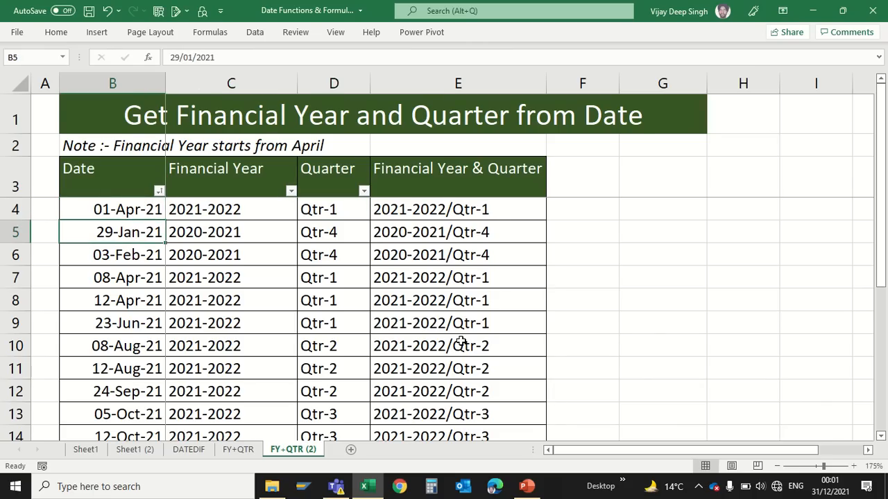